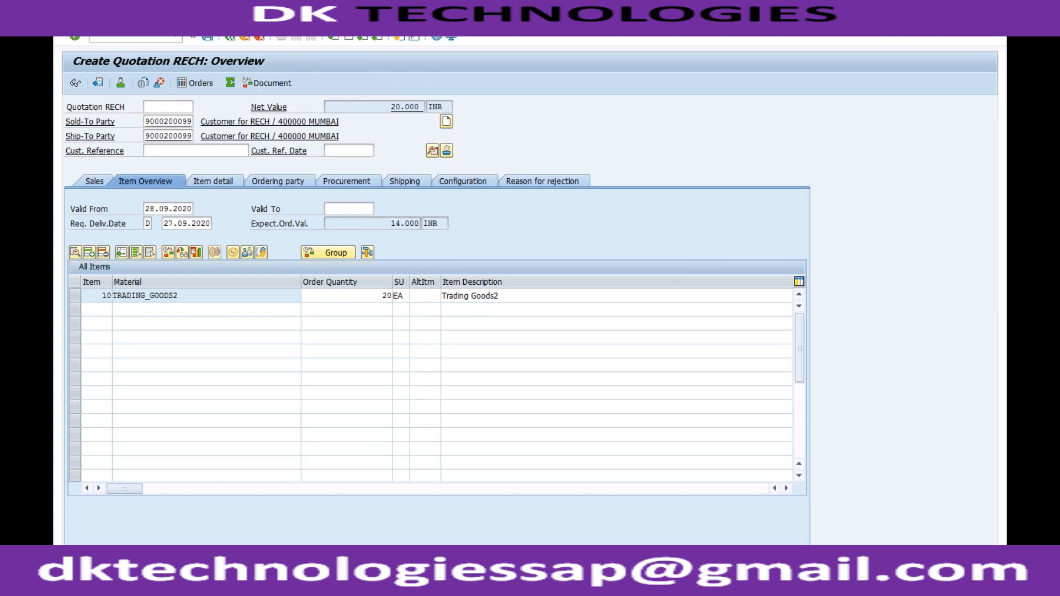
# - Open the new quotation's output and check the form template and channel of the output item
pyautogui.click(446, 151)
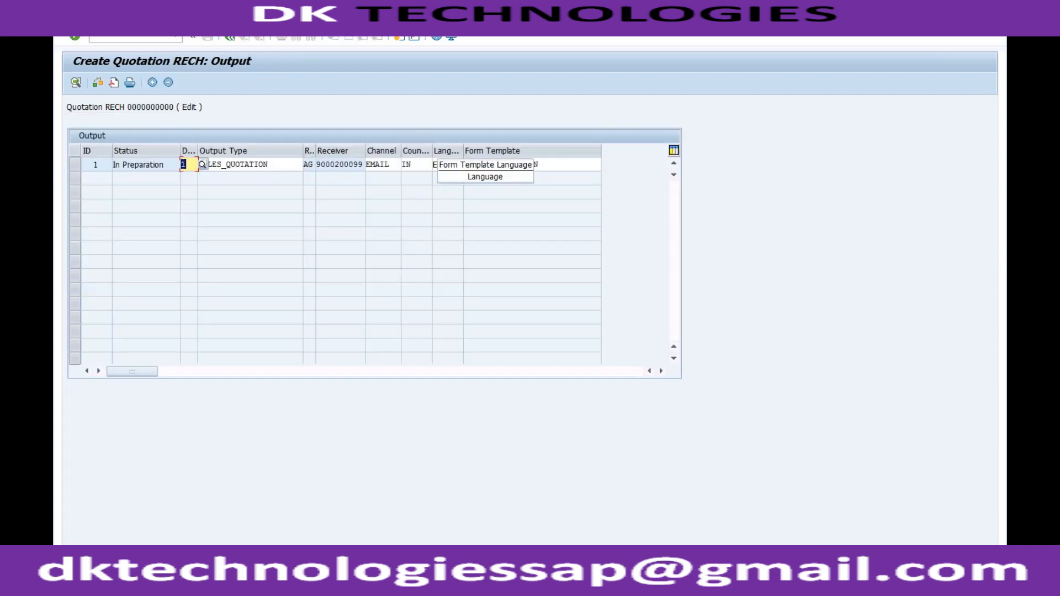
pyautogui.click(555, 169)
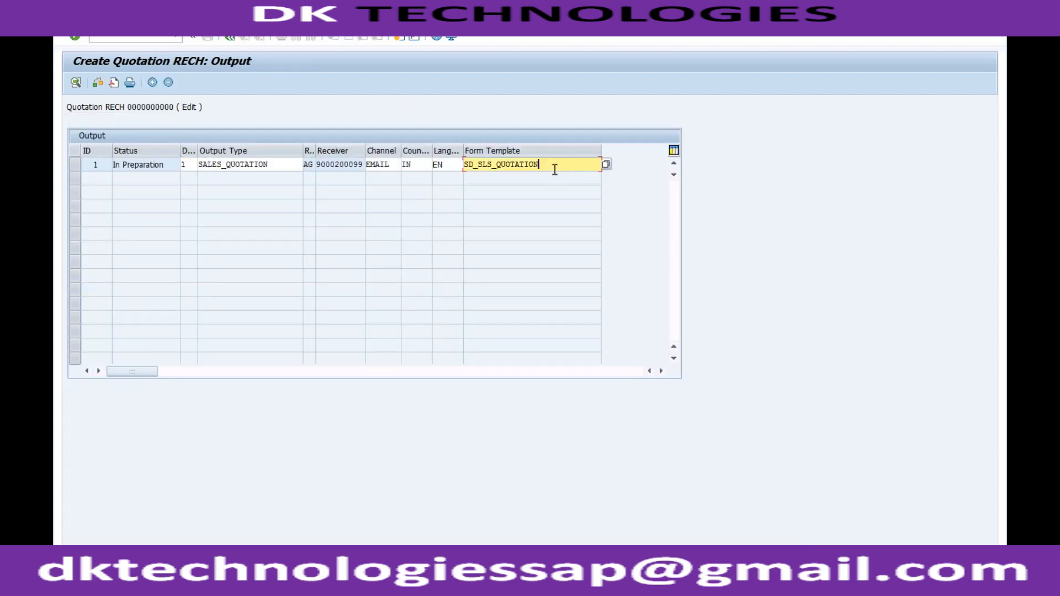
pyautogui.click(393, 165)
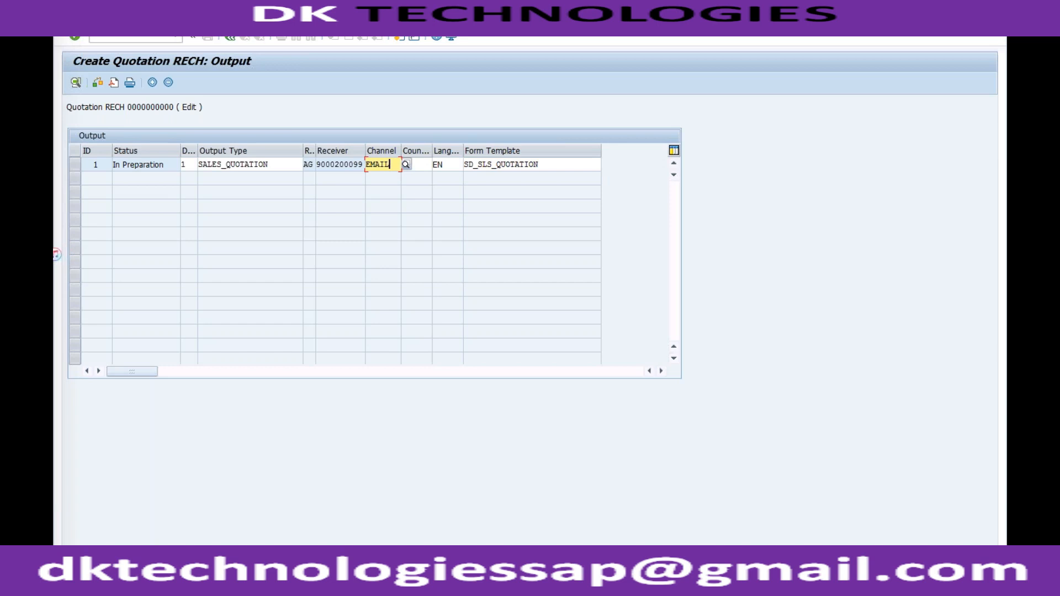
# - Review the output item's e-mail details, including recipient, e-mail template and subject, and return to the quotation overview
pyautogui.doubleClick(289, 166)
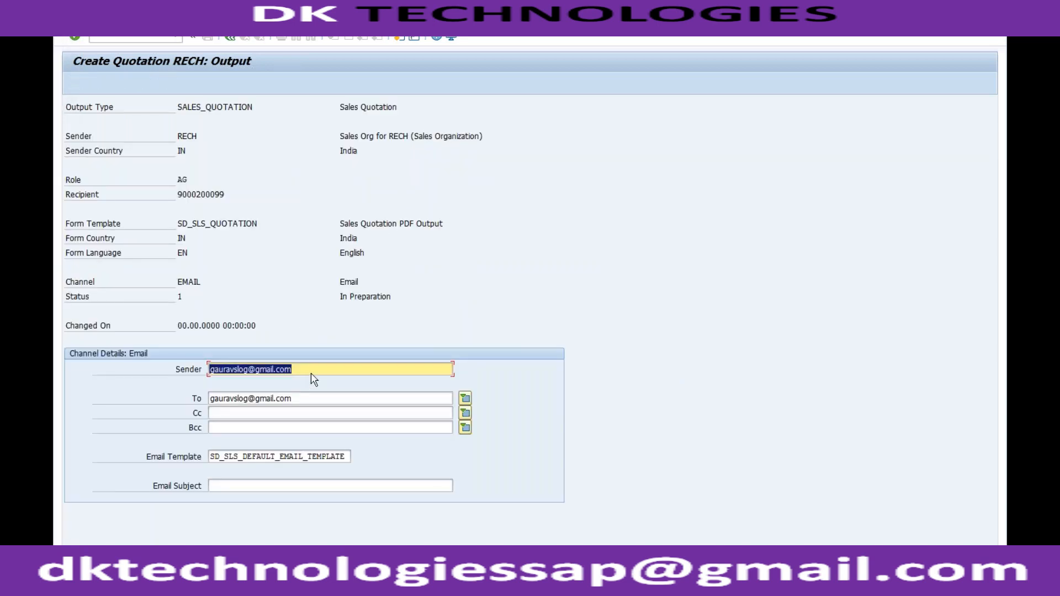
pyautogui.click(314, 399)
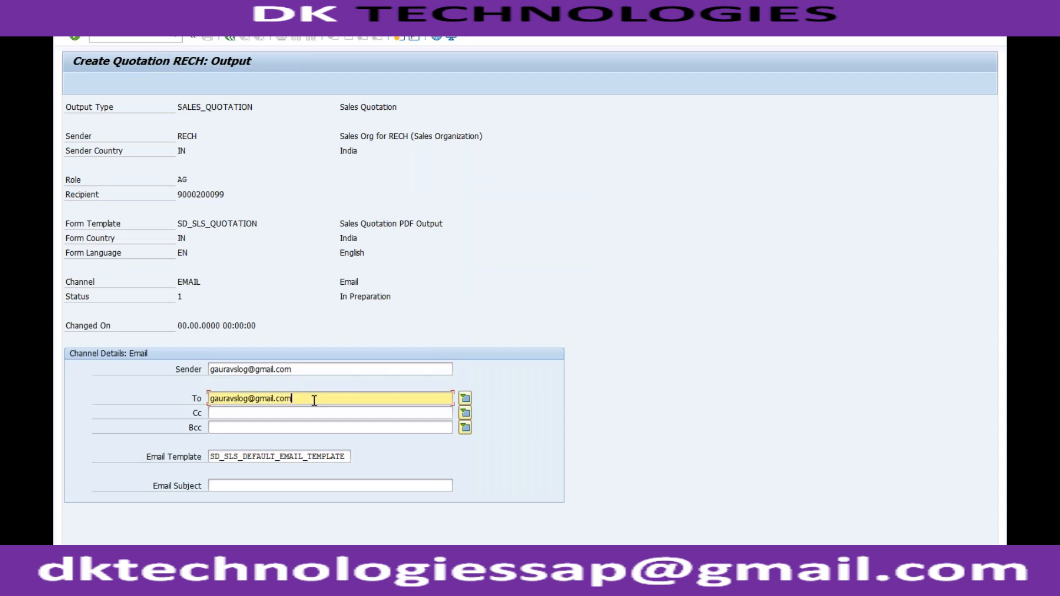
pyautogui.click(327, 456)
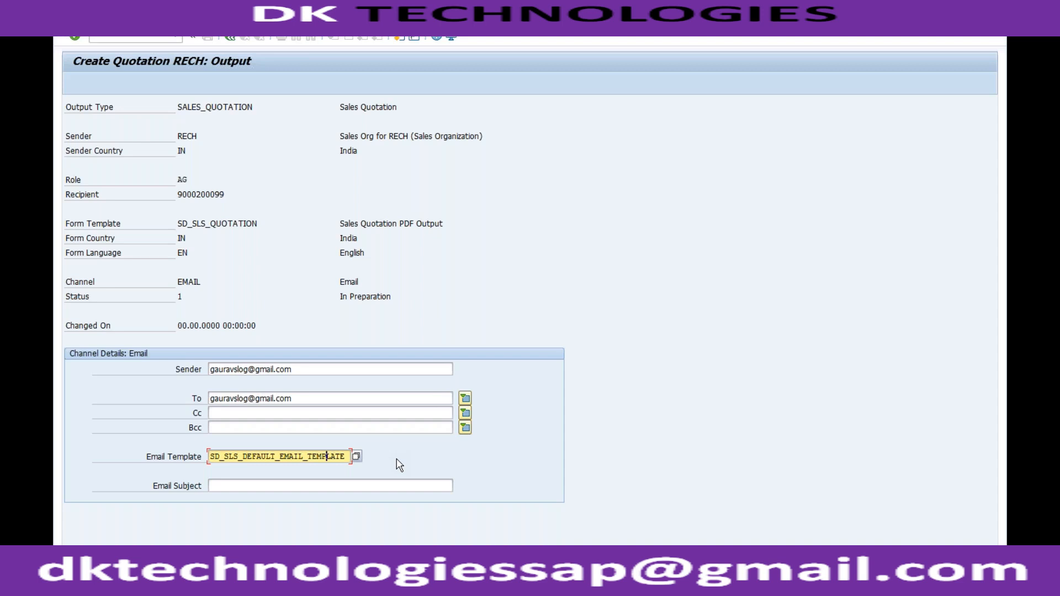
pyautogui.click(377, 488)
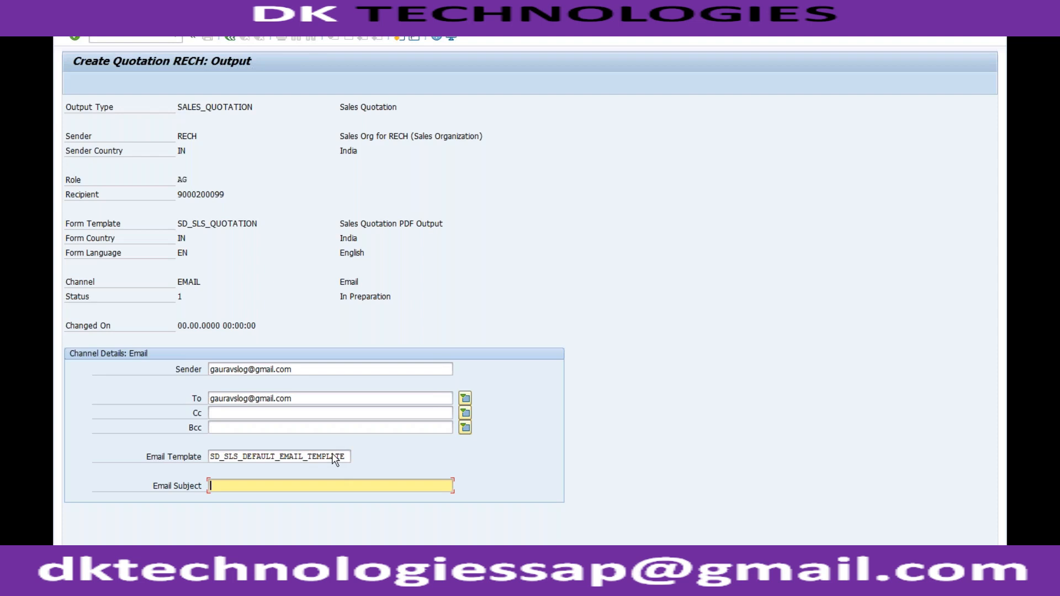
pyautogui.click(230, 38)
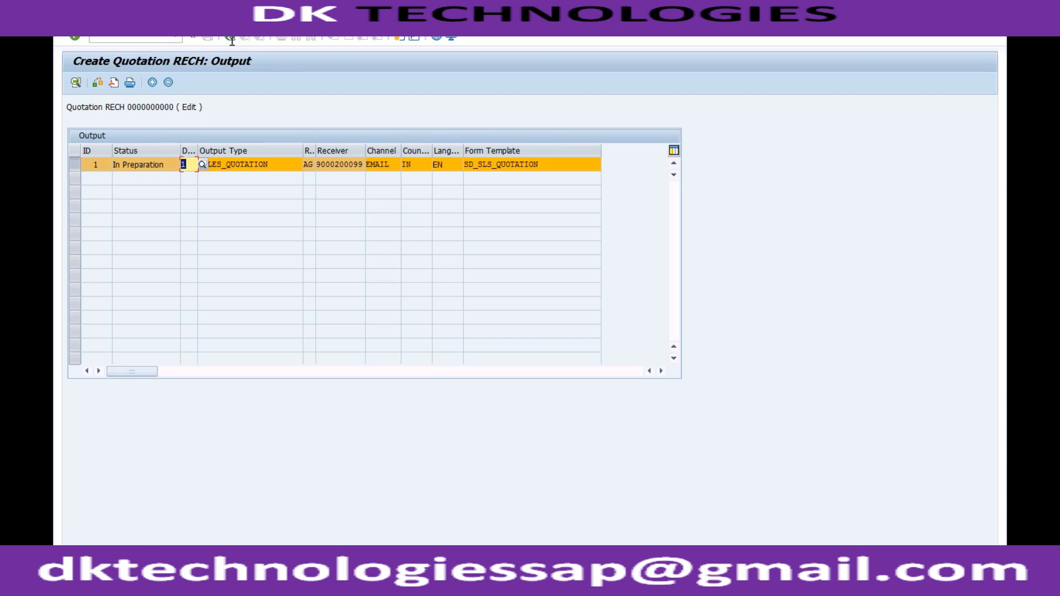
pyautogui.click(231, 38)
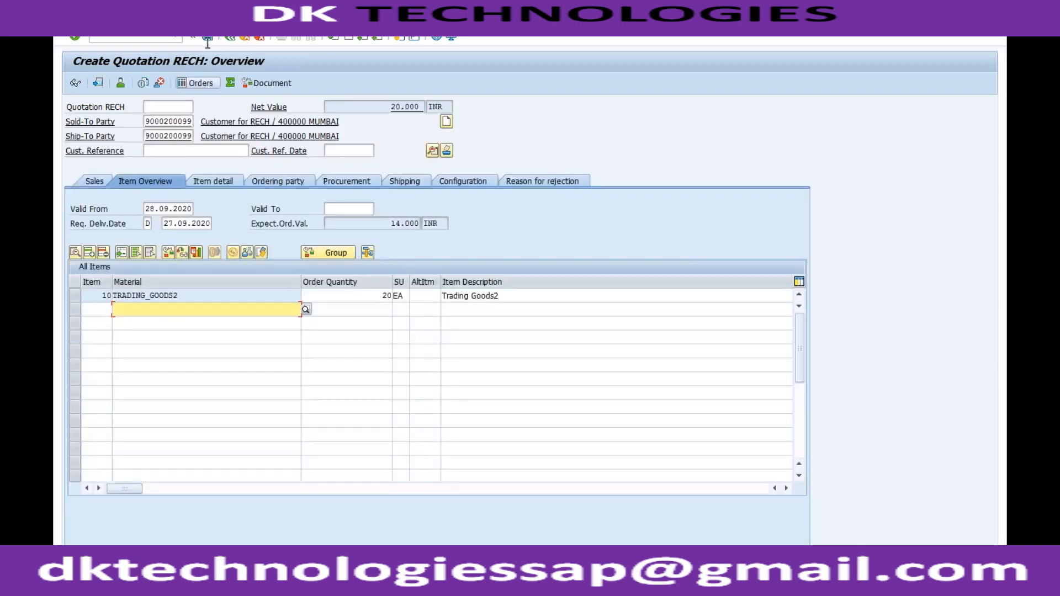
# - Try to save the quotation, choose to edit the incomplete document, and open the missing Quotation Valid To entry
pyautogui.click(209, 38)
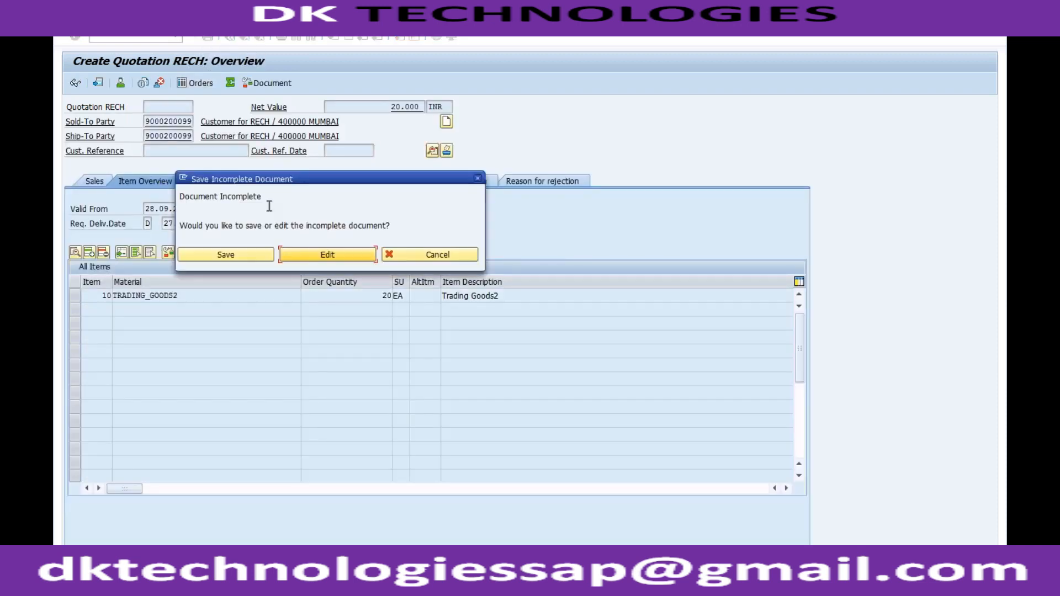
pyautogui.click(298, 257)
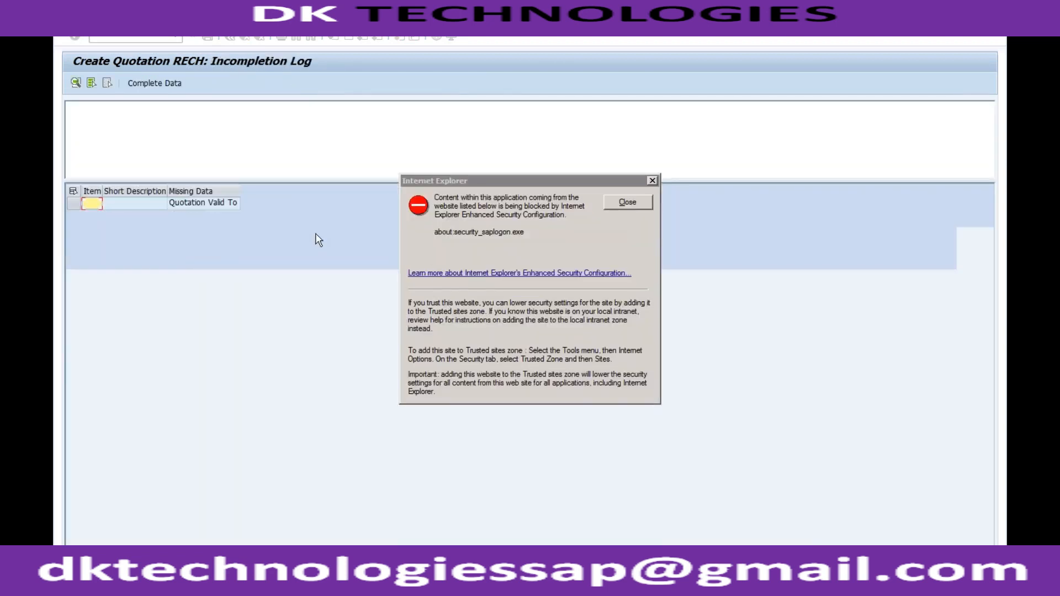
pyautogui.click(613, 203)
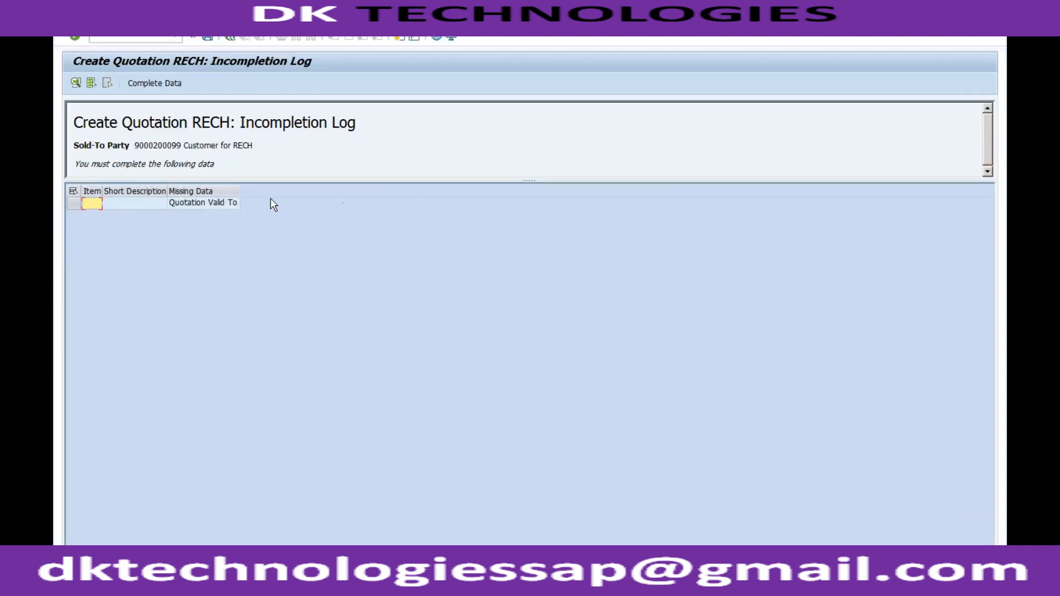
pyautogui.click(211, 204)
pyautogui.doubleClick(213, 204)
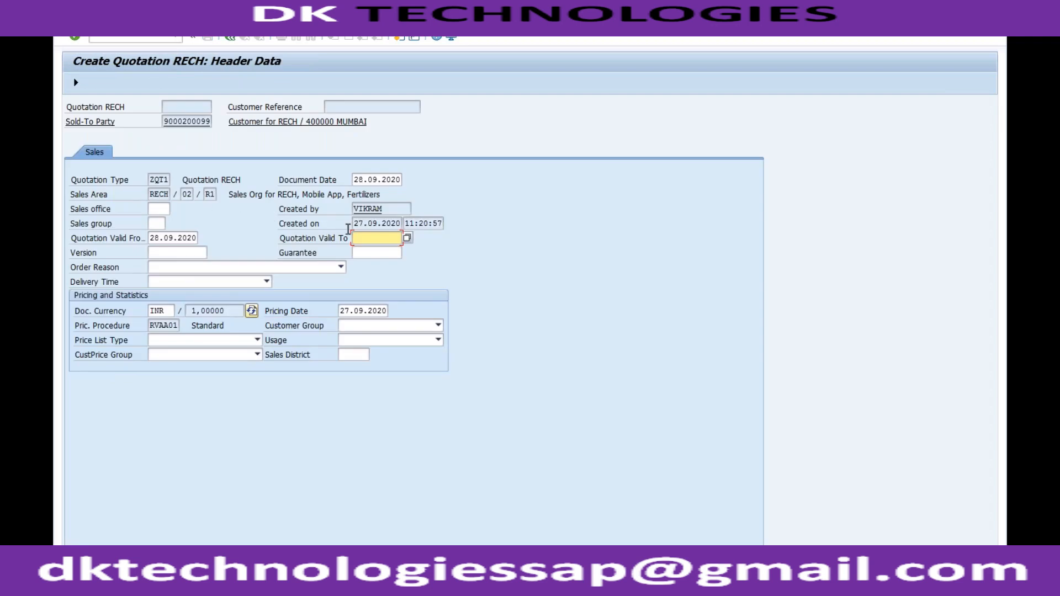
# - Set the Quotation Valid To date to 31.12.2020 and save the quotation
pyautogui.click(364, 238)
pyautogui.click(365, 251)
pyautogui.click(226, 39)
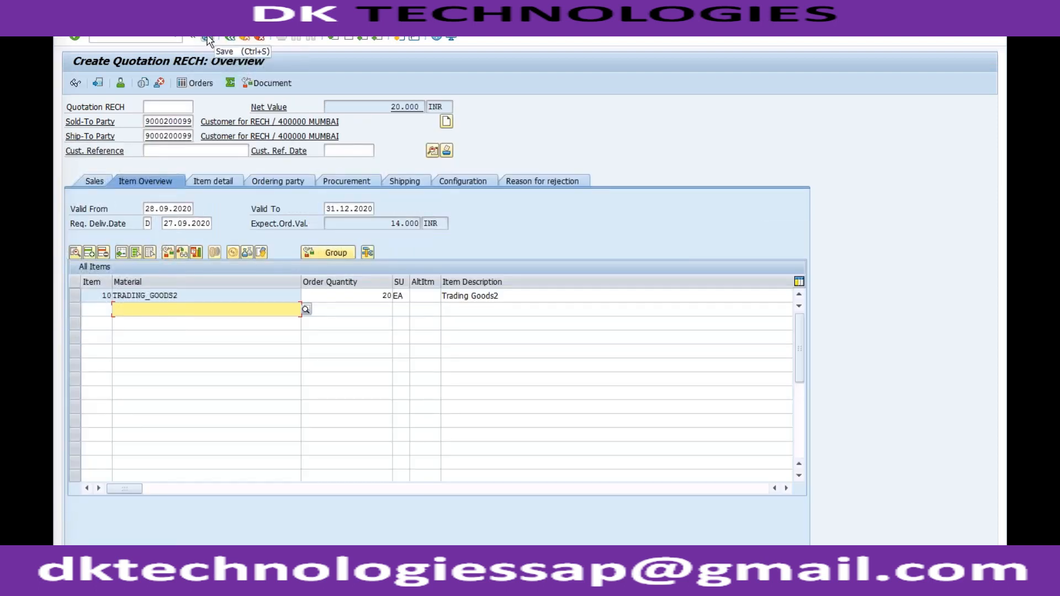
pyautogui.click(207, 38)
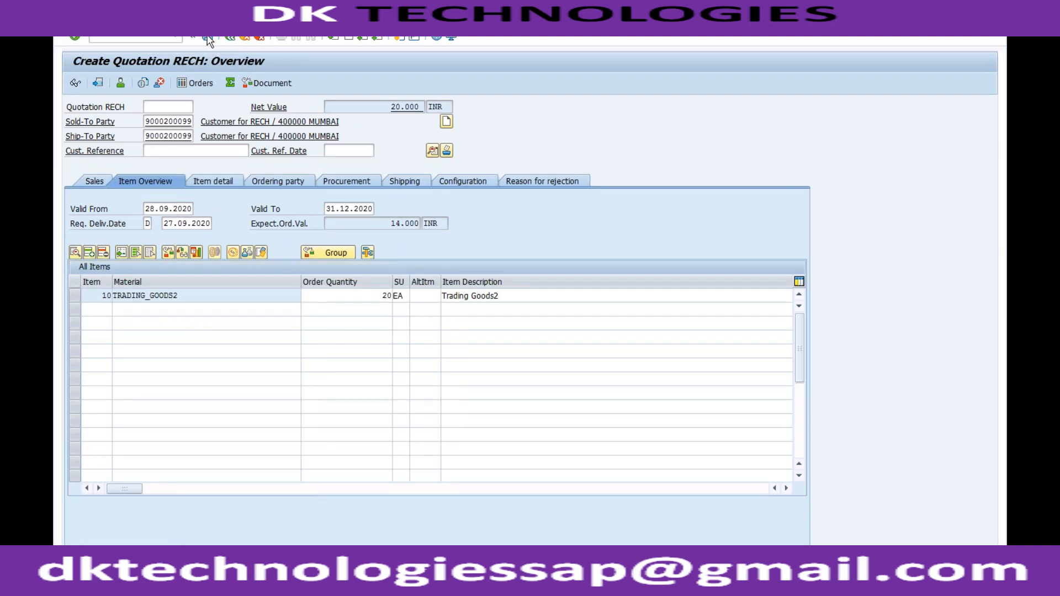
# - Display the saved quotation and check the status and output type in its header output
pyautogui.click(102, 20)
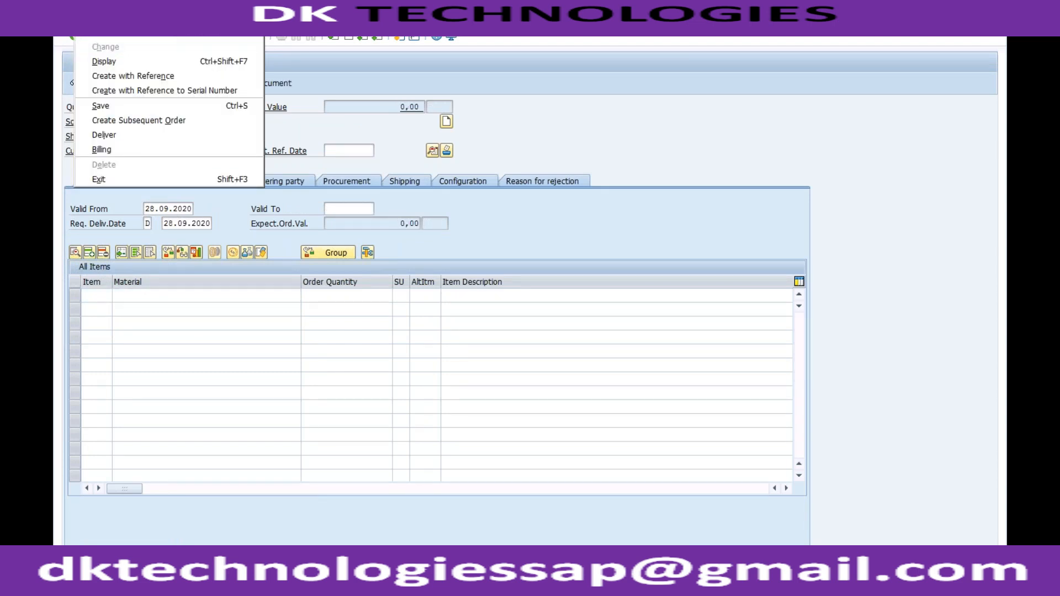
pyautogui.click(104, 61)
pyautogui.click(223, 20)
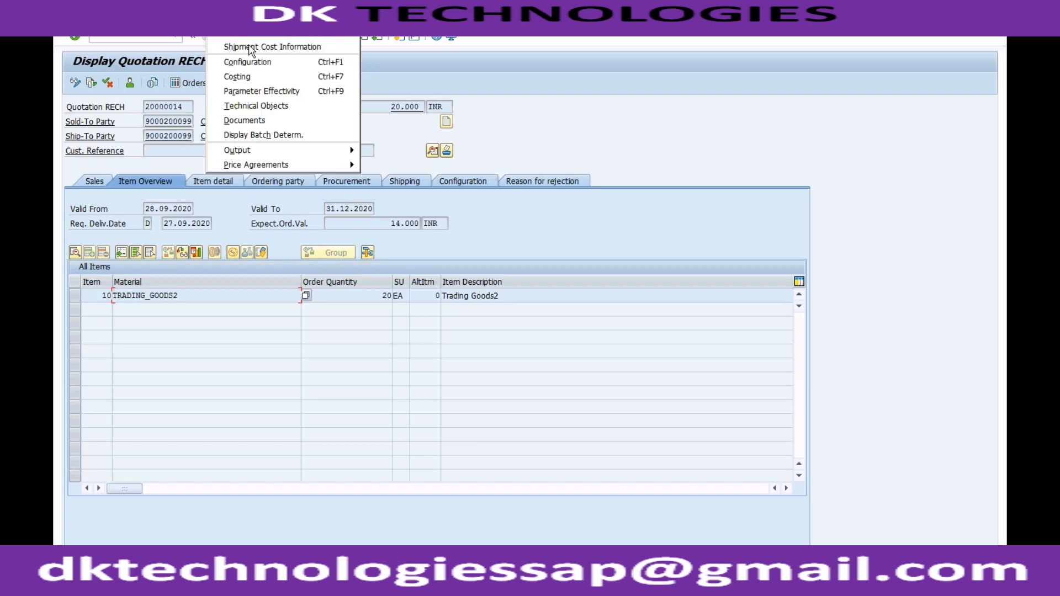
pyautogui.moveTo(344, 156)
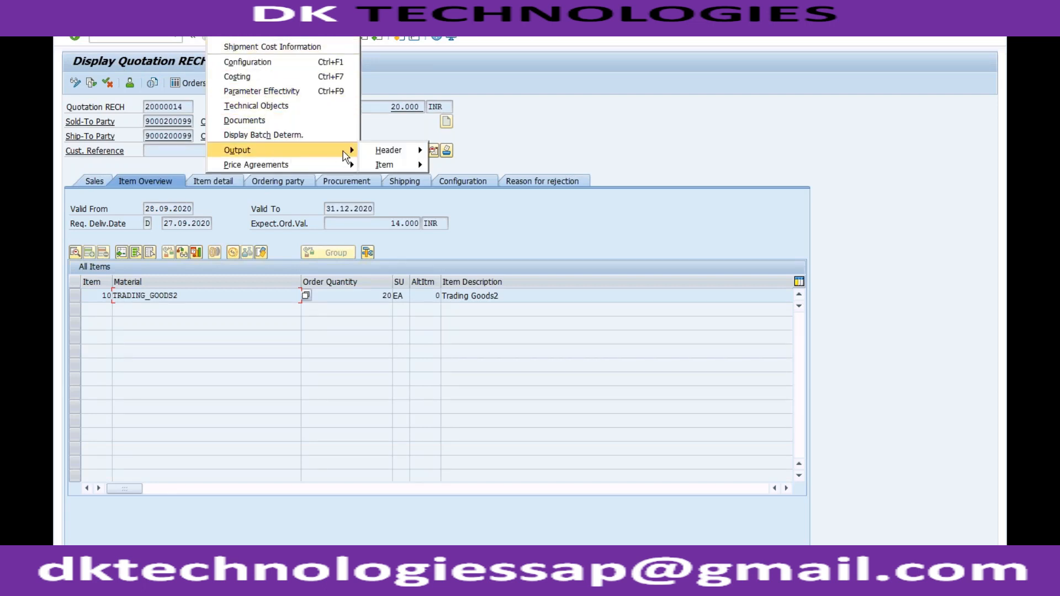
pyautogui.moveTo(409, 153)
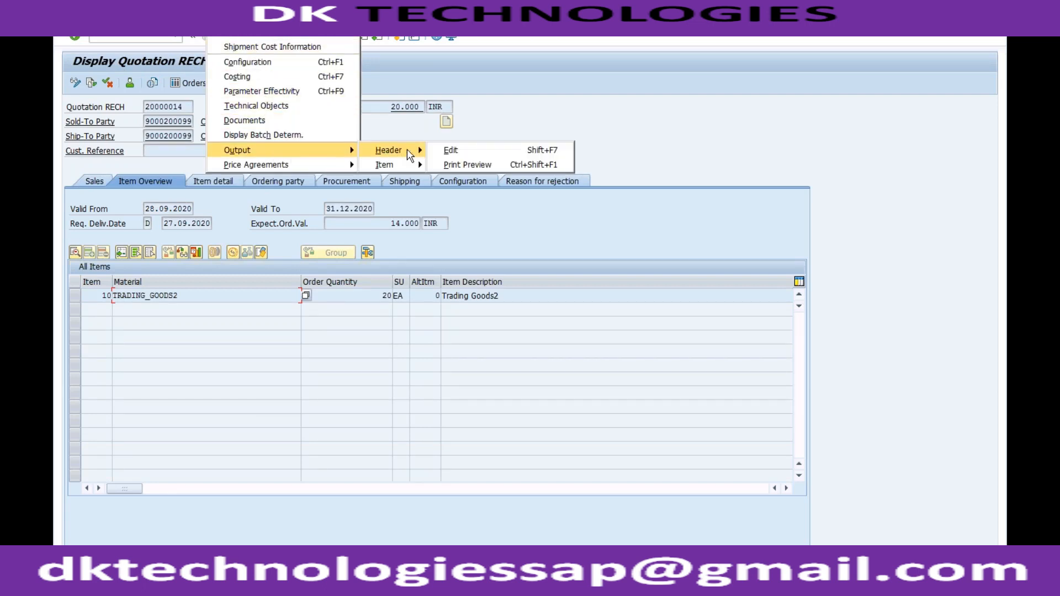
pyautogui.click(451, 154)
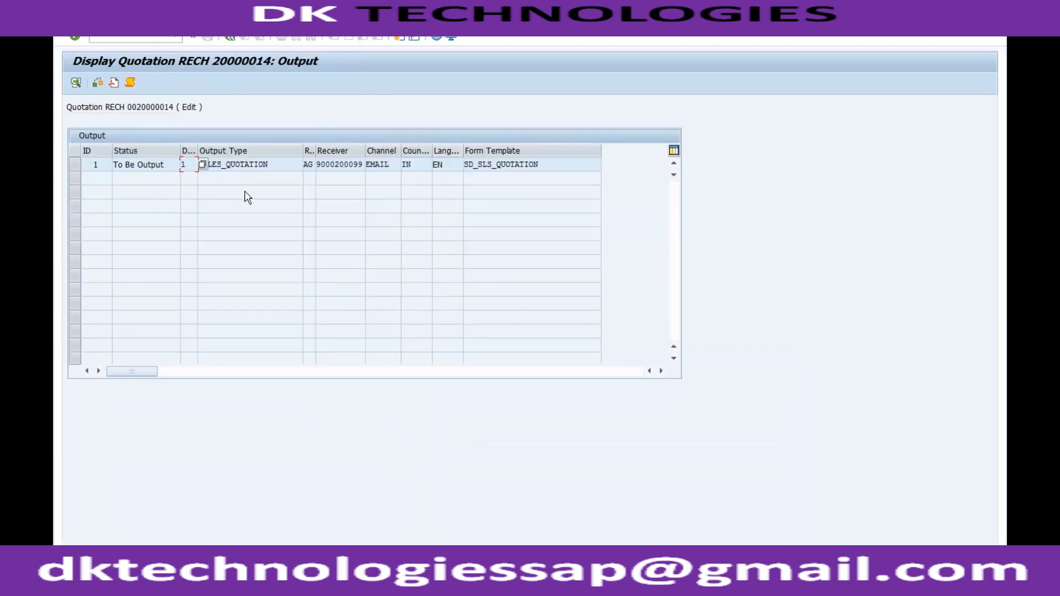
pyautogui.click(165, 166)
pyautogui.click(229, 164)
pyautogui.click(230, 39)
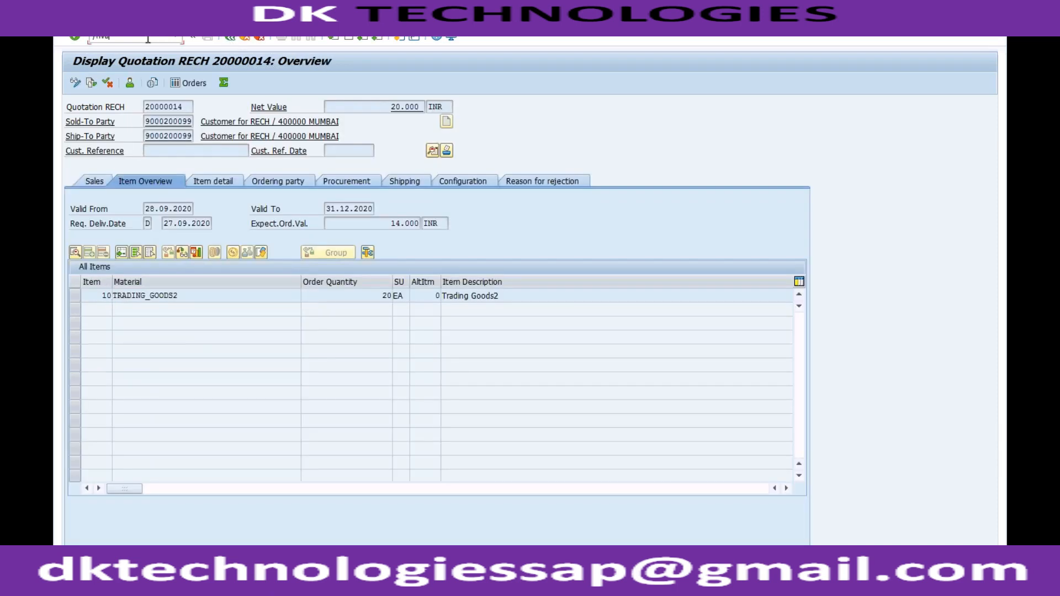
# - Open the quotation in change mode with transaction /nva22 and bring up its header output for editing
pyautogui.click(148, 39)
pyautogui.write('/nva22')
pyautogui.press('Return')
pyautogui.press('Return')
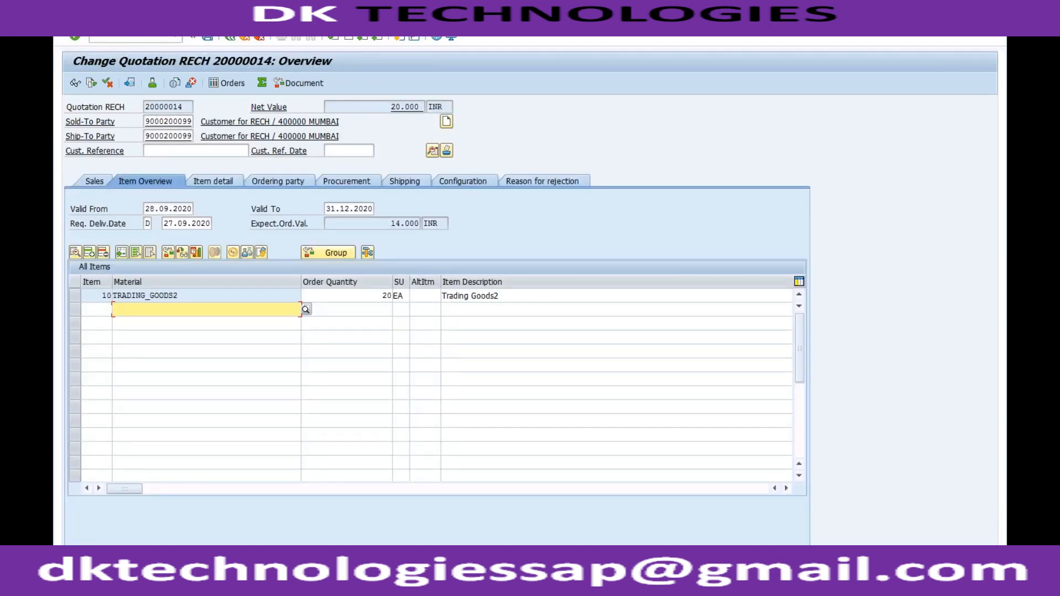
pyautogui.click(232, 32)
pyautogui.moveTo(274, 150)
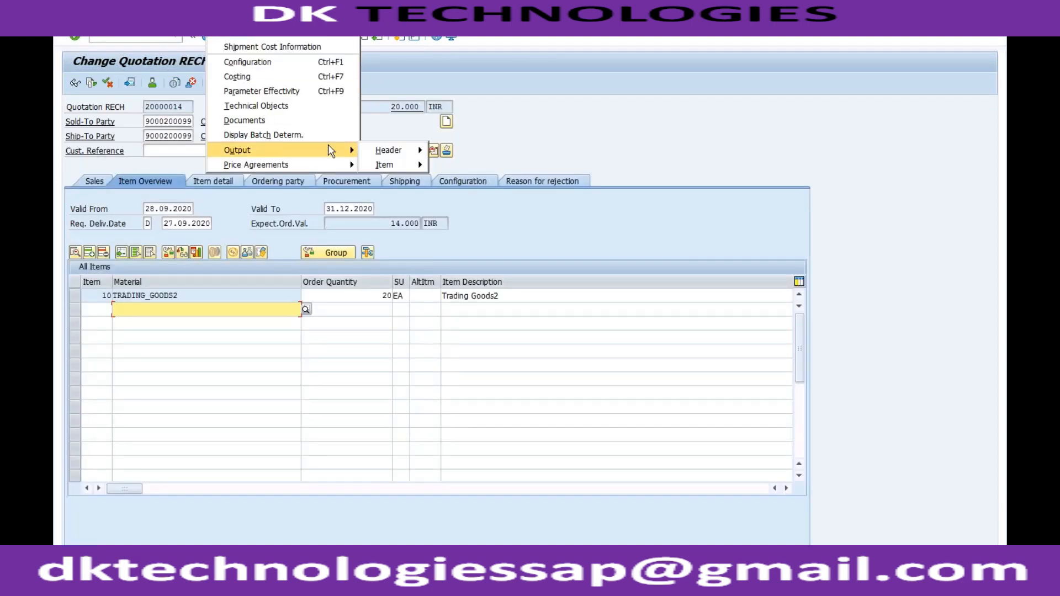
pyautogui.moveTo(401, 151)
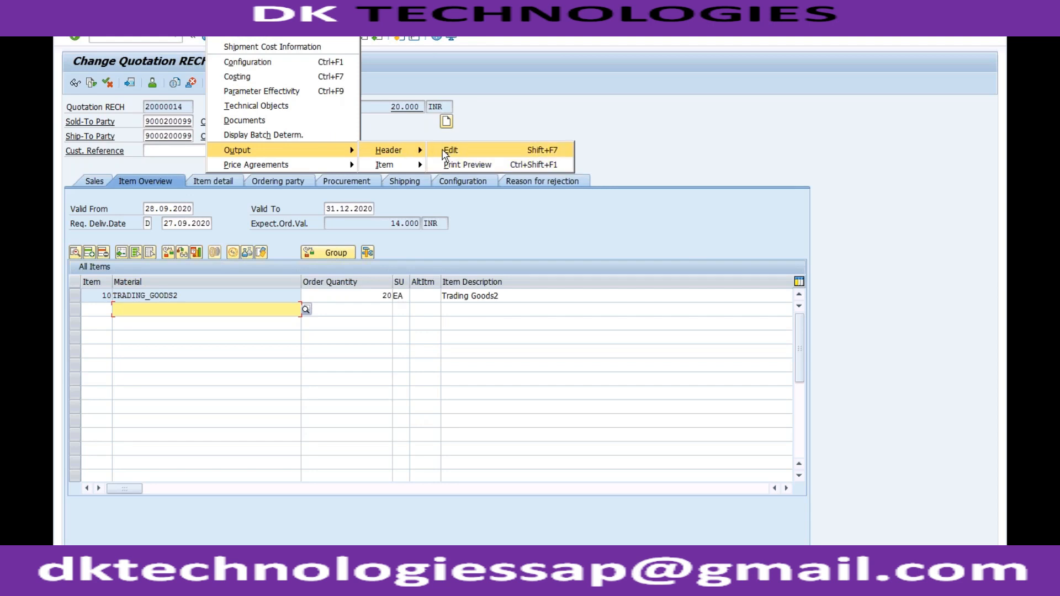
pyautogui.click(450, 150)
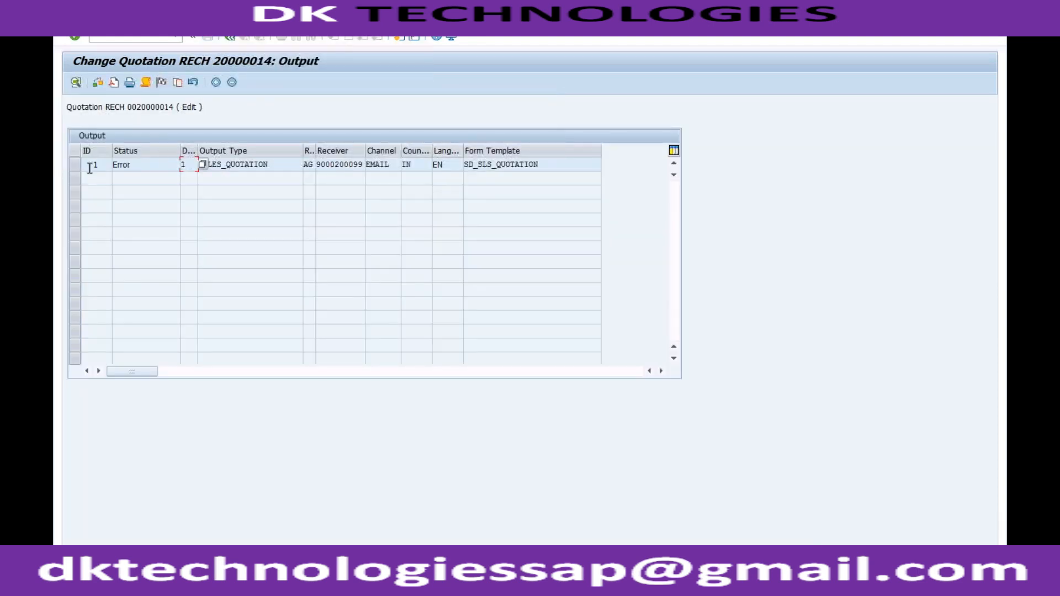
# - Examine the status, channel and country of the SALES_QUOTATION output item
pyautogui.click(137, 166)
pyautogui.click(393, 166)
pyautogui.click(149, 165)
pyautogui.click(391, 165)
pyautogui.click(143, 165)
pyautogui.click(414, 163)
pyautogui.click(391, 166)
pyautogui.click(418, 165)
pyautogui.write('IN')
pyautogui.click(390, 164)
pyautogui.click(148, 163)
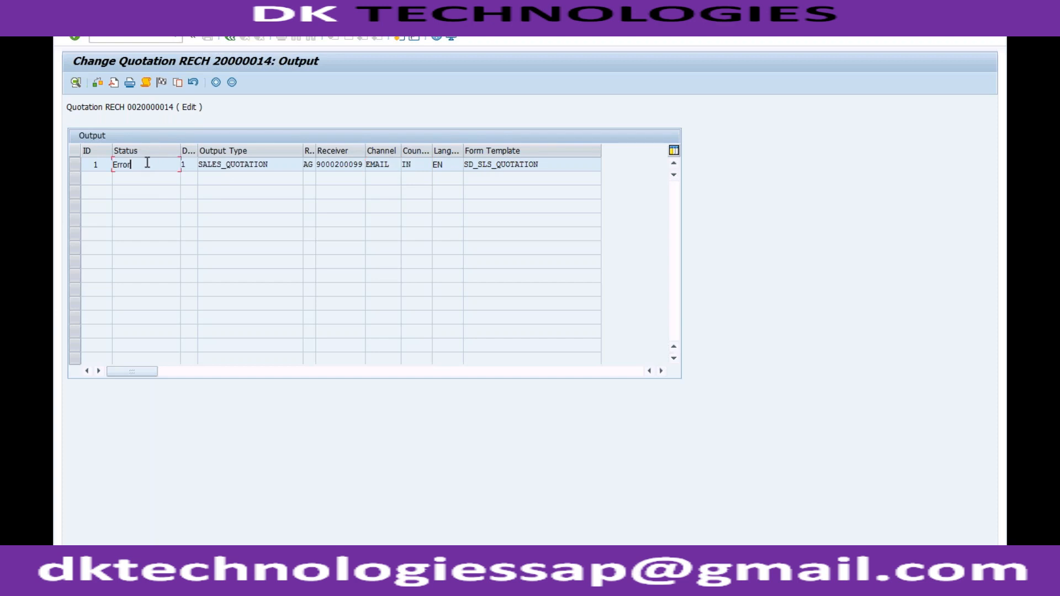
# - Display the output item's processing log, inspect the last message, and close the log
pyautogui.click(145, 83)
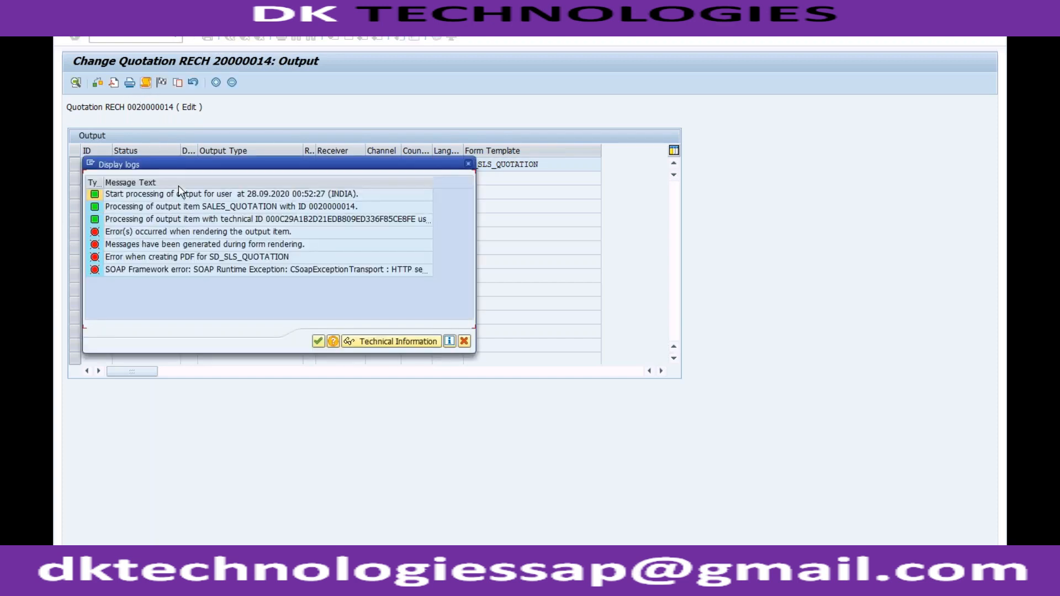
pyautogui.click(224, 270)
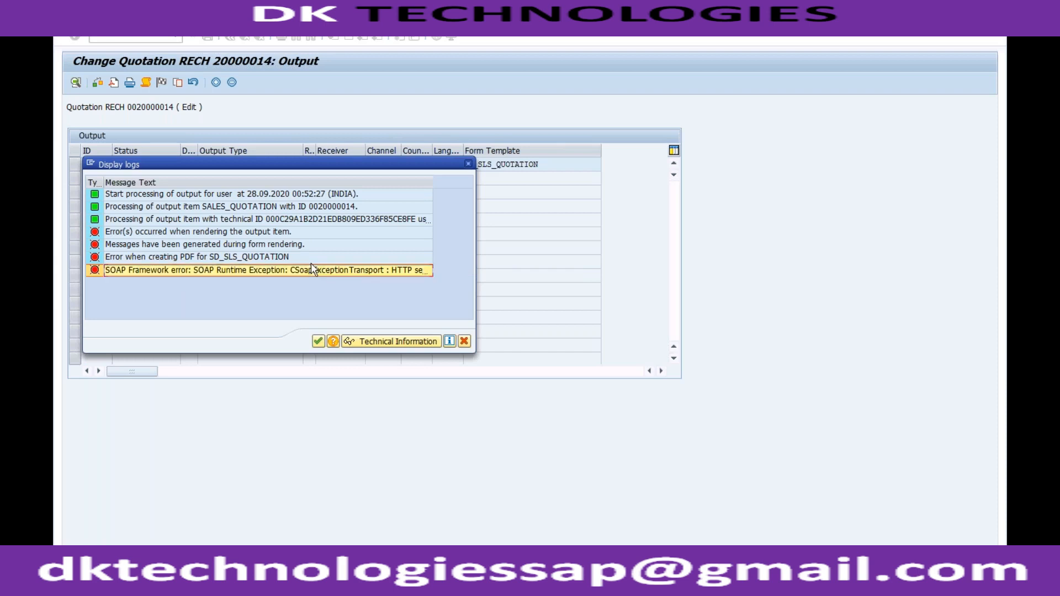
pyautogui.click(469, 163)
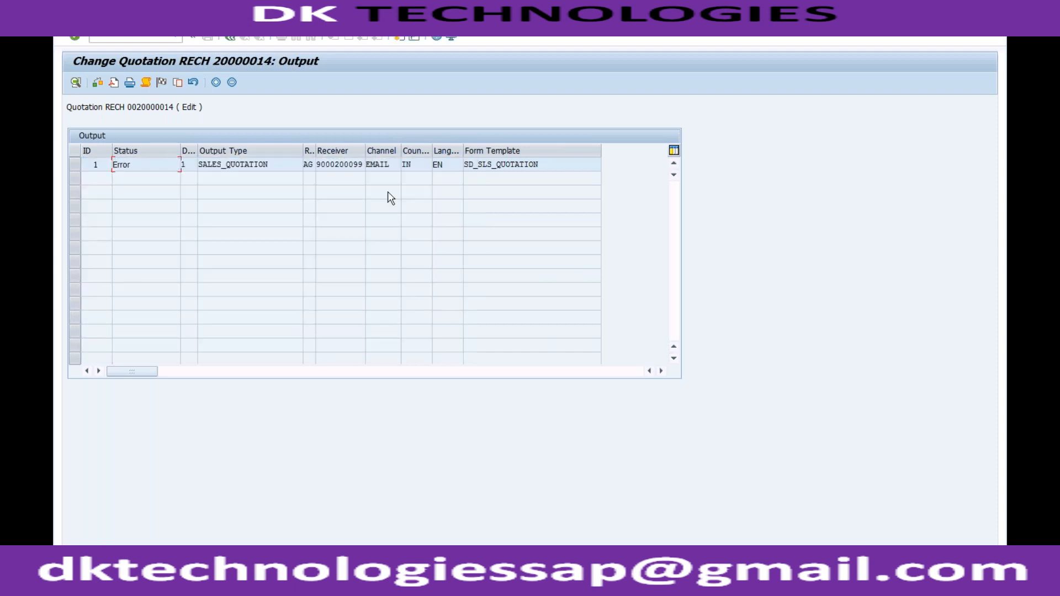
# - Select the SALES_QUOTATION output item, try to display its PDF document, and close the message list
pyautogui.click(389, 165)
pyautogui.click(267, 164)
pyautogui.click(75, 164)
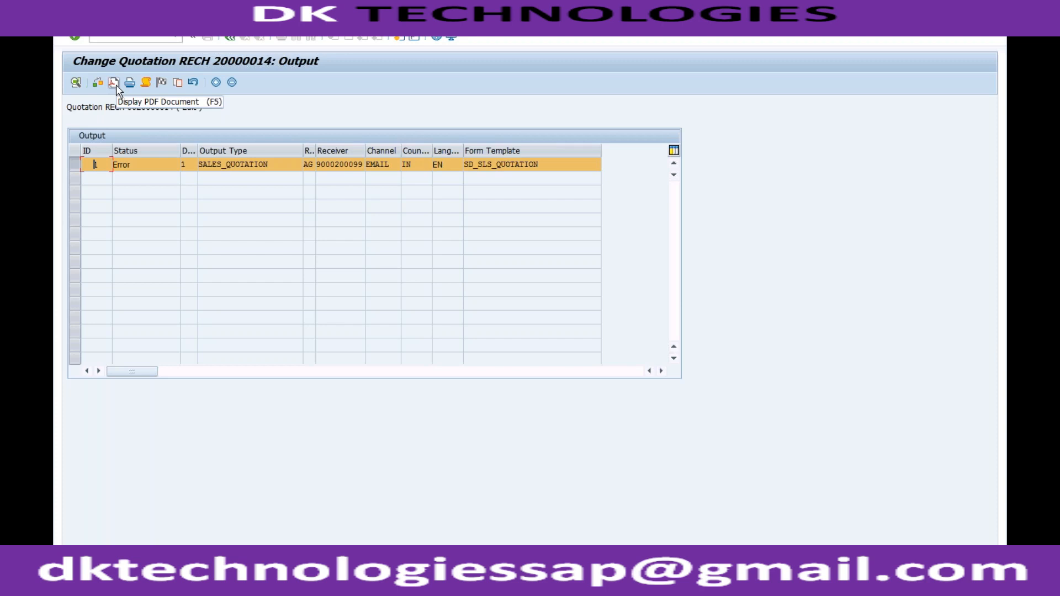
pyautogui.click(134, 164)
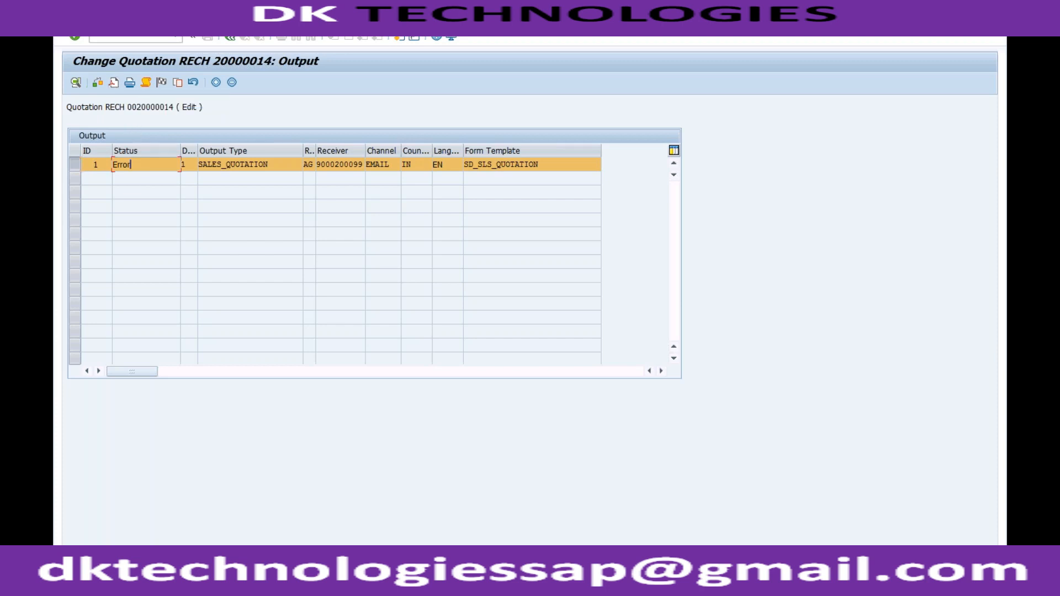
pyautogui.click(114, 82)
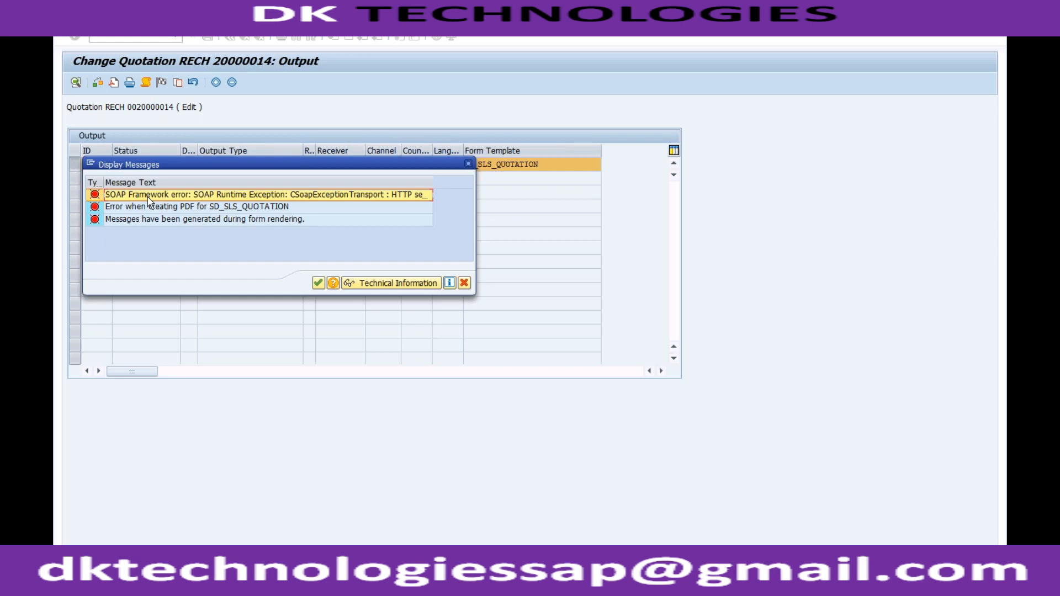
pyautogui.click(469, 164)
# - Review the output item's channel and receiver, and return to the quotation overview
pyautogui.click(377, 166)
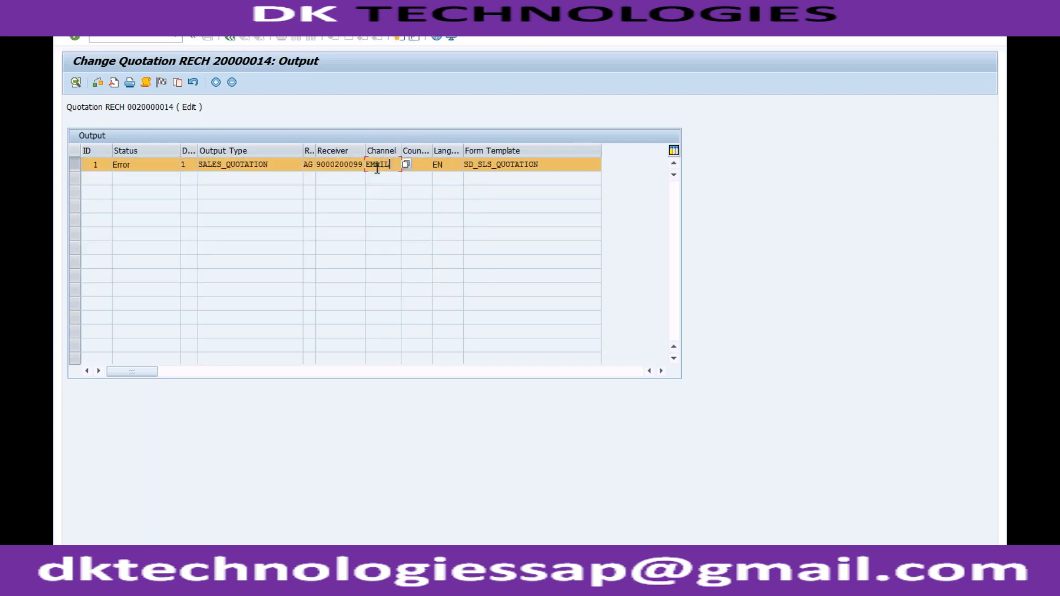
pyautogui.press('Return')
pyautogui.click(391, 166)
pyautogui.click(354, 165)
pyautogui.click(340, 165)
pyautogui.click(394, 165)
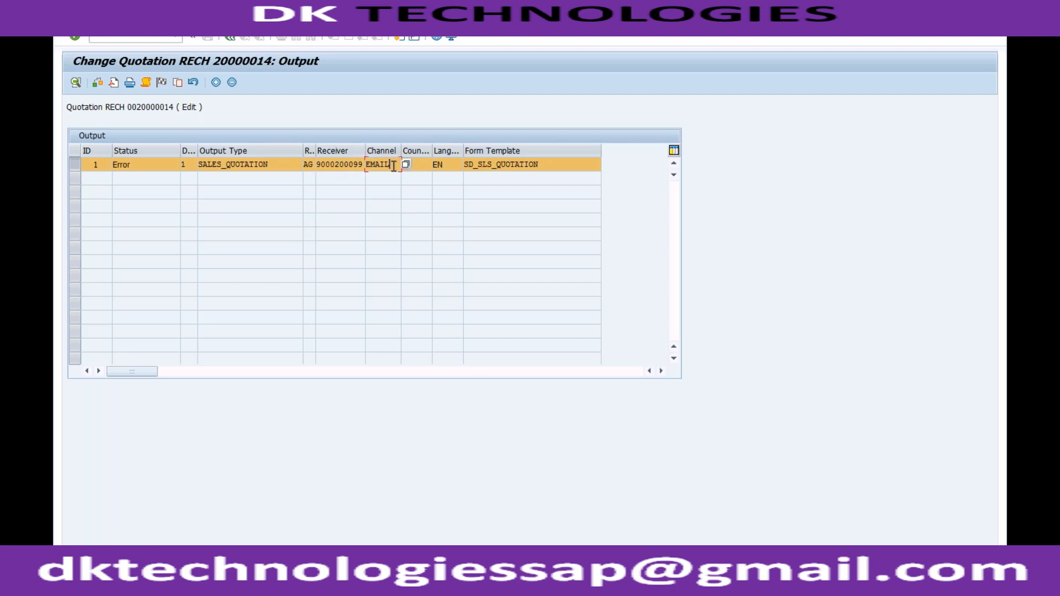
pyautogui.click(339, 164)
pyautogui.click(232, 40)
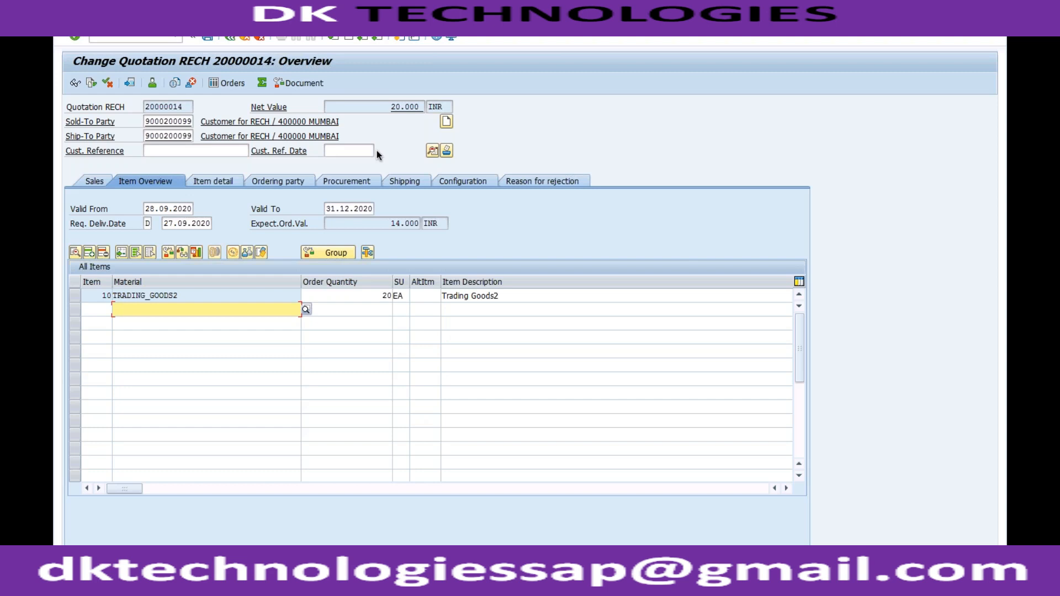
pyautogui.click(159, 39)
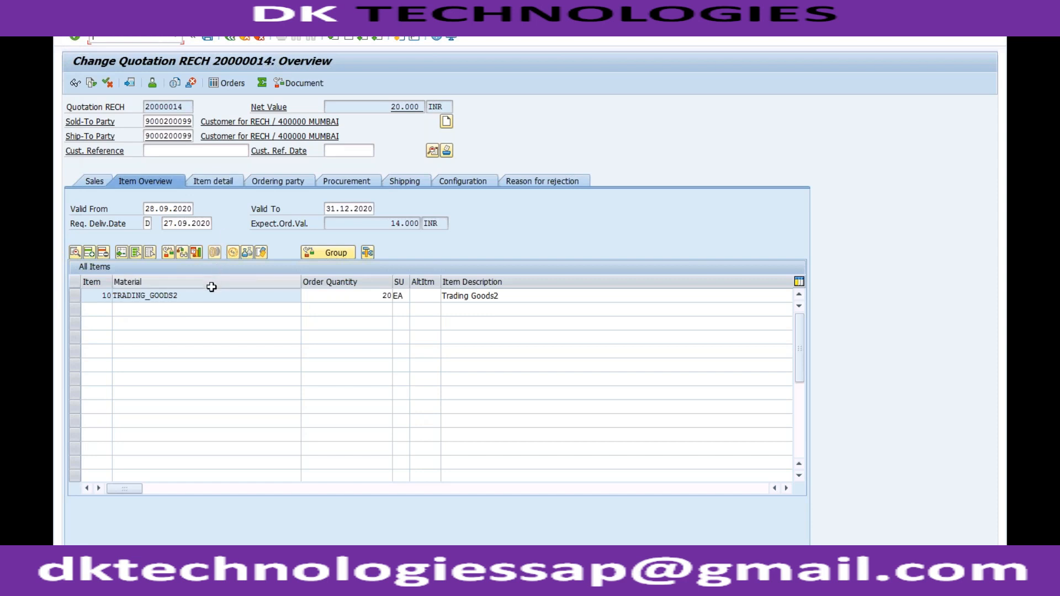
pyautogui.click(357, 296)
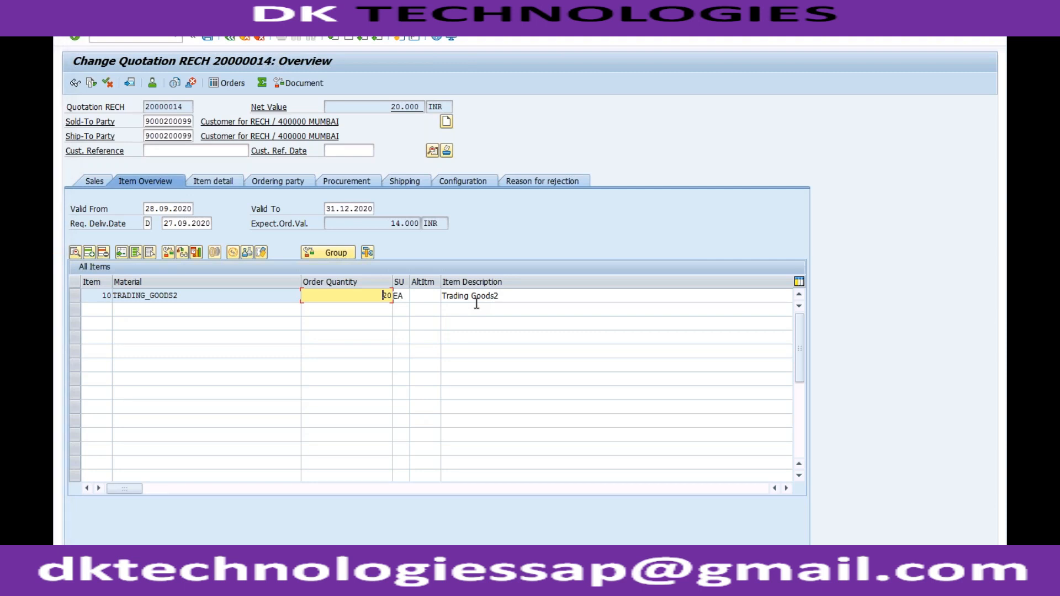
# - Leave the quotation for transaction VA03 and display the standard order that is the fifth entry in the order number history
pyautogui.click(144, 39)
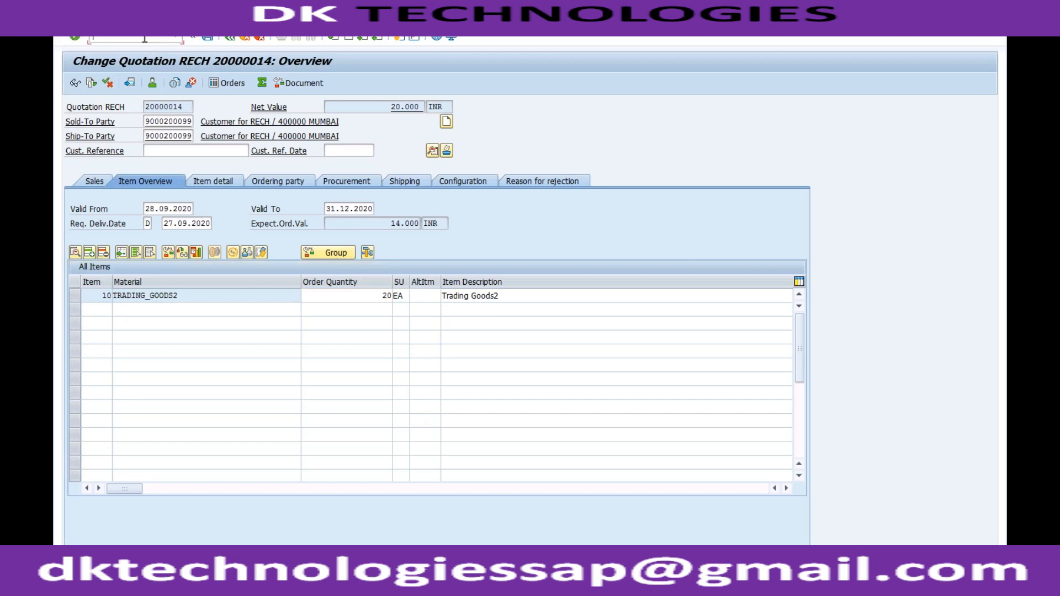
pyautogui.write('/nva03')
pyautogui.press('Return')
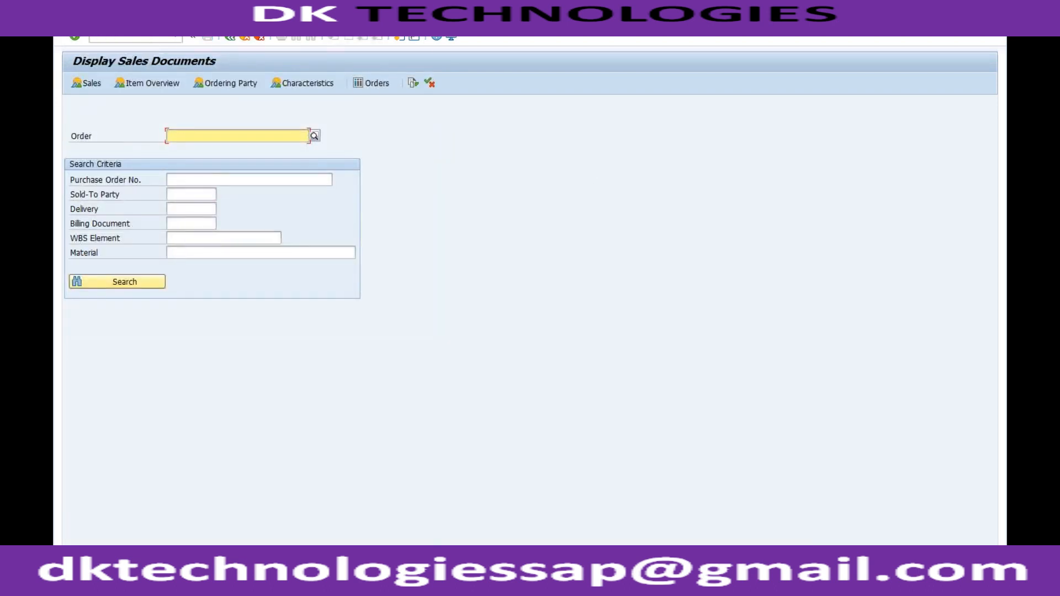
pyautogui.press('BackSpace')
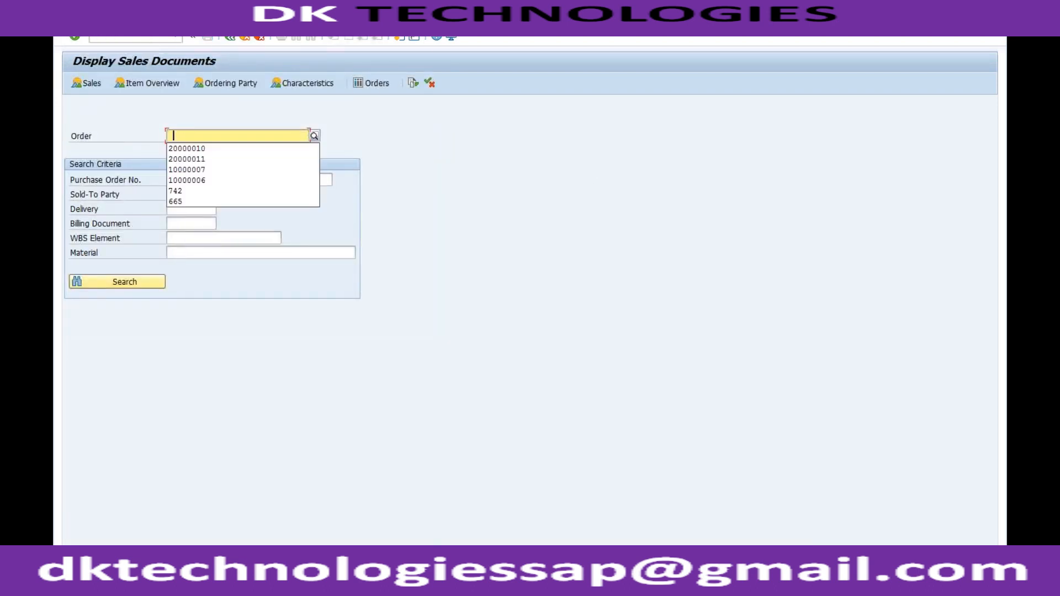
pyautogui.click(181, 191)
pyautogui.press('Return')
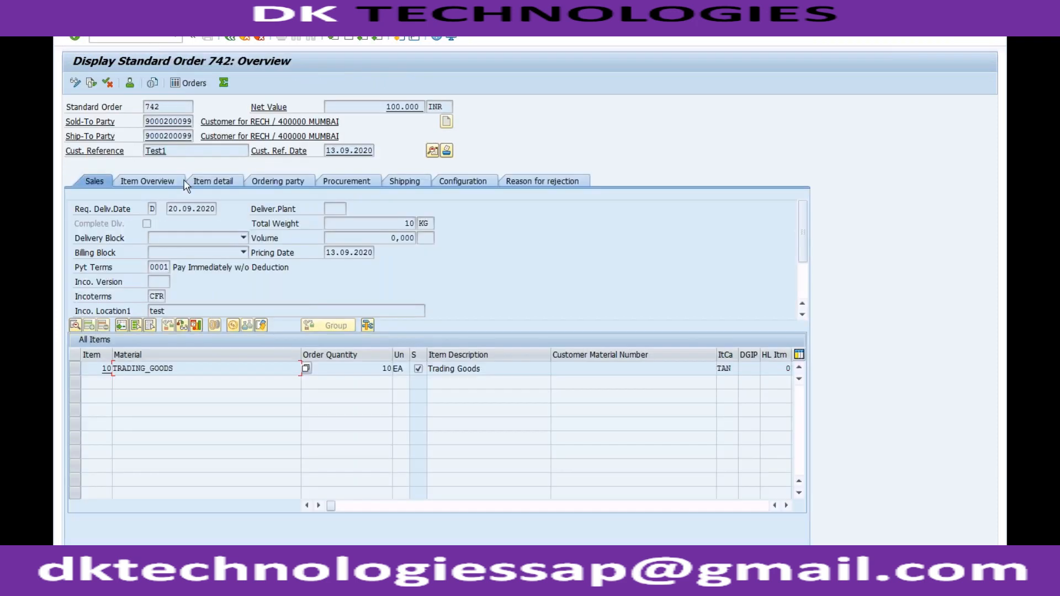